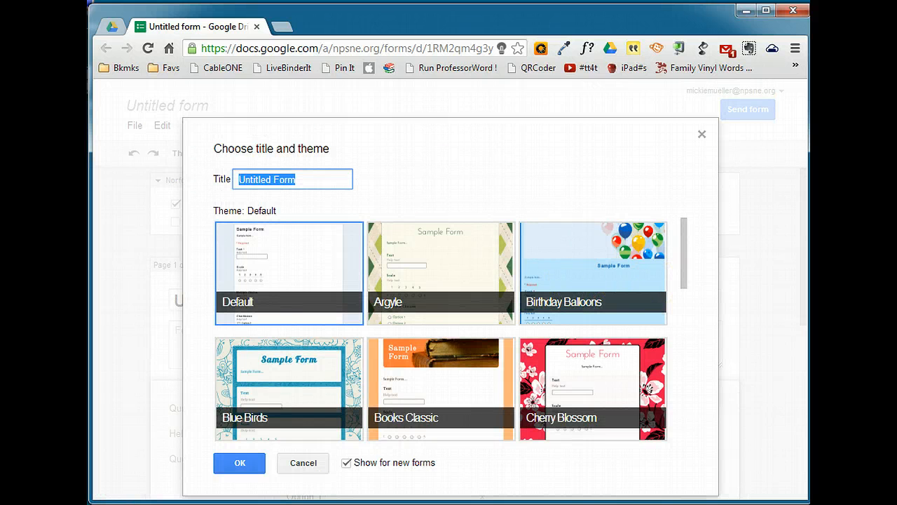
# Step: Title the new form "Practice Form" and create it with the Default theme
pyautogui.write('Practice Form')
pyautogui.moveTo(686, 244); pyautogui.dragTo(683, 209)
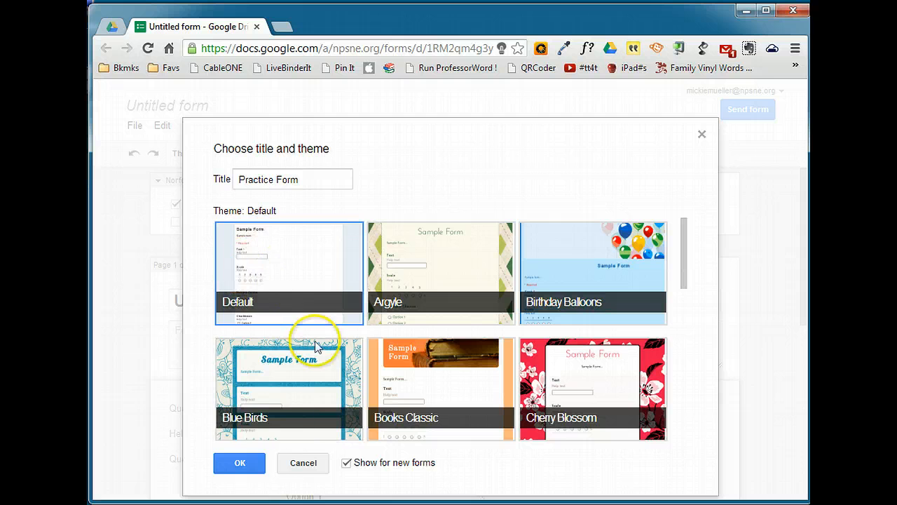
pyautogui.click(238, 464)
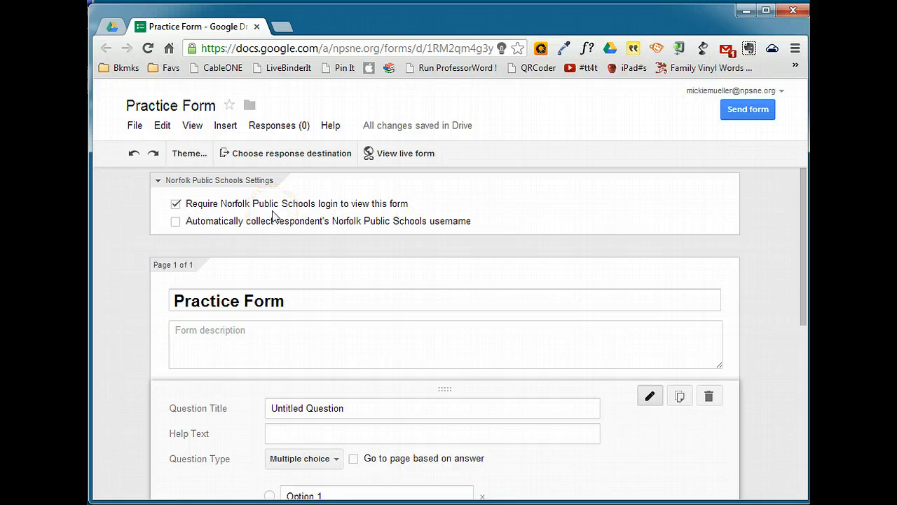
# Step: Set the form to require Norfolk Public Schools login and automatically collect the respondent's username
pyautogui.click(176, 221)
pyautogui.click(176, 204)
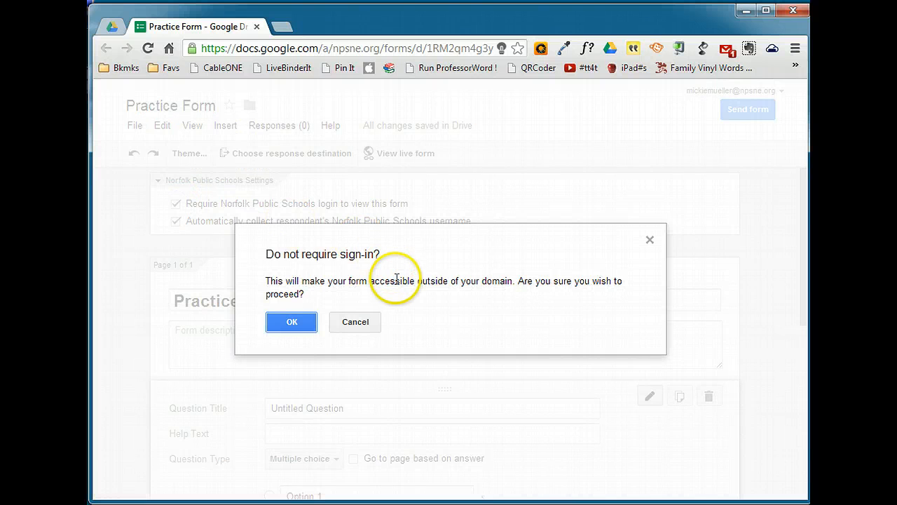
pyautogui.click(292, 323)
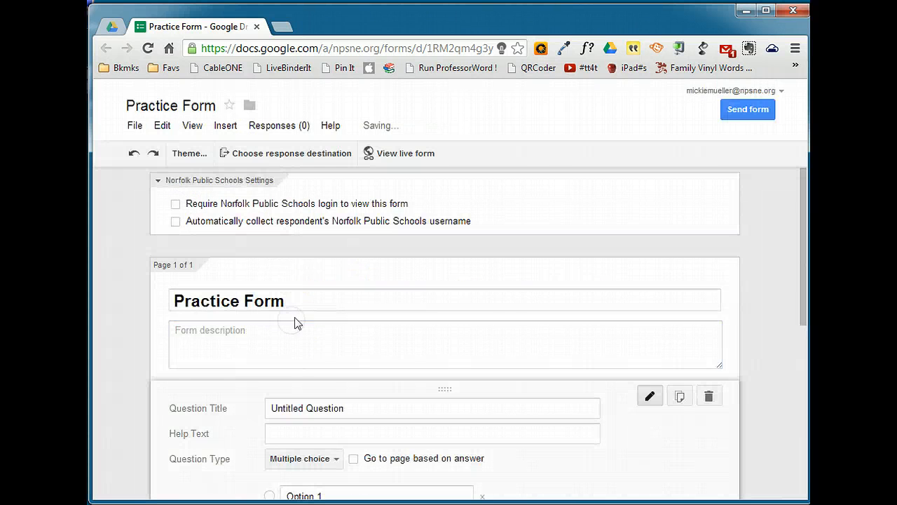
pyautogui.click(176, 203)
pyautogui.click(176, 222)
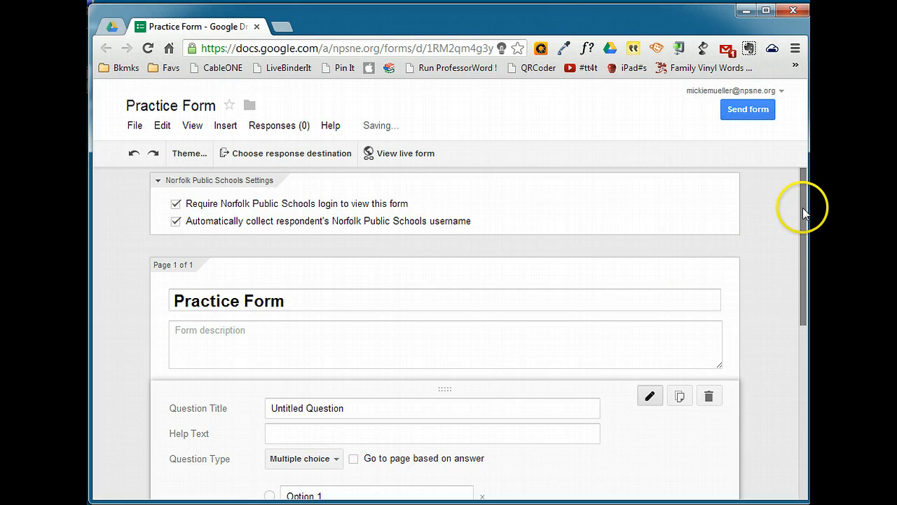
pyautogui.moveTo(803, 204); pyautogui.dragTo(803, 249)
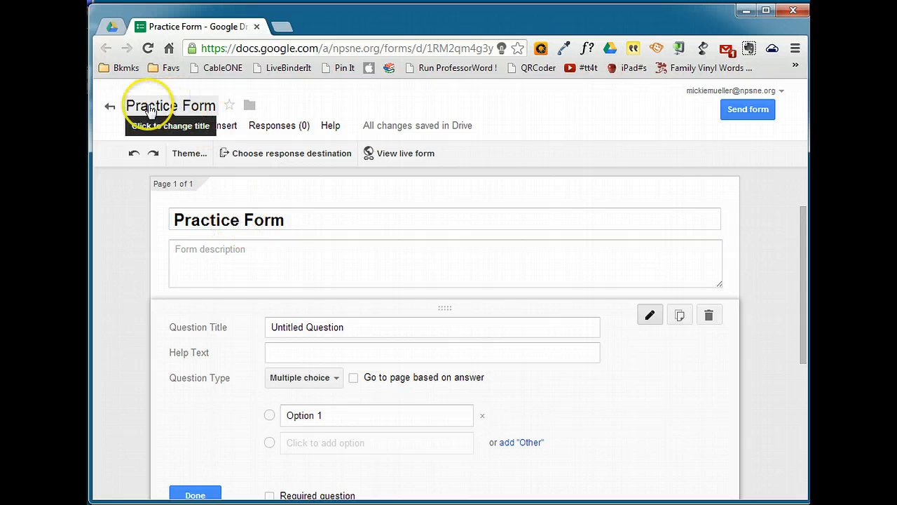
pyautogui.click(207, 251)
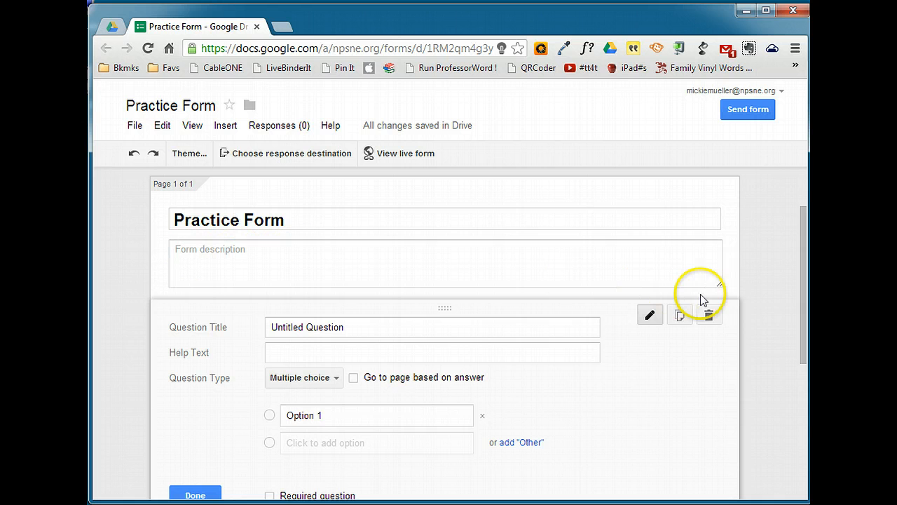
pyautogui.moveTo(719, 287)
pyautogui.mouseDown()
pyautogui.moveTo(735, 385)
pyautogui.moveTo(723, 279)
pyautogui.mouseUp()
# Step: Set up the first question as multiple choice, titled "What color is the sky?", with the options Red, Blue and Green
pyautogui.moveTo(803, 236); pyautogui.dragTo(797, 290)
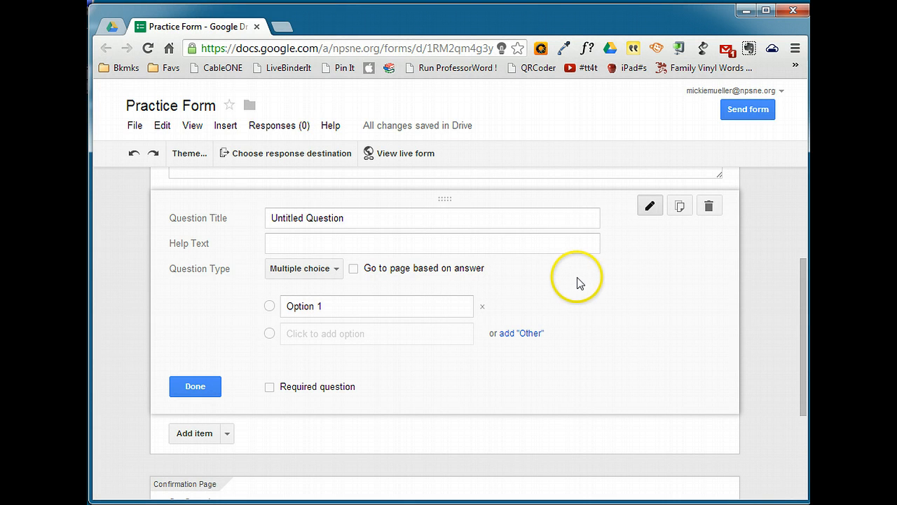
pyautogui.click(336, 271)
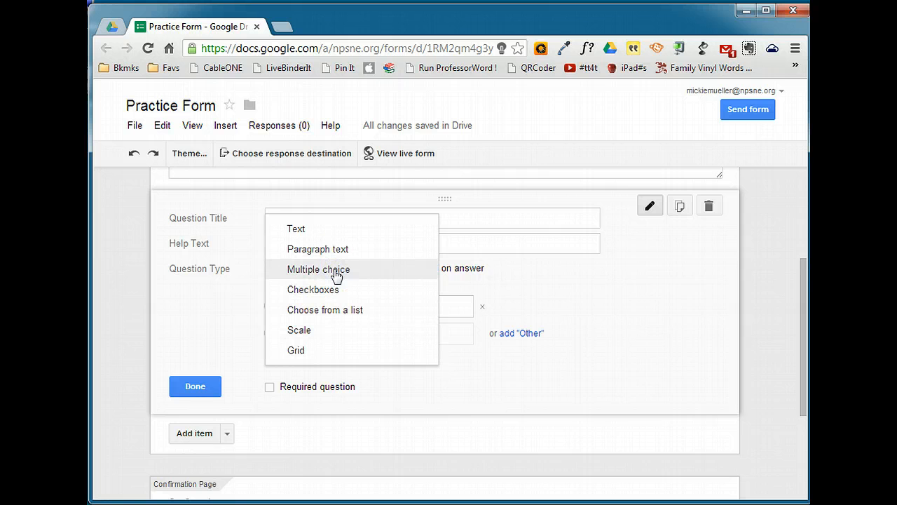
pyautogui.click(336, 272)
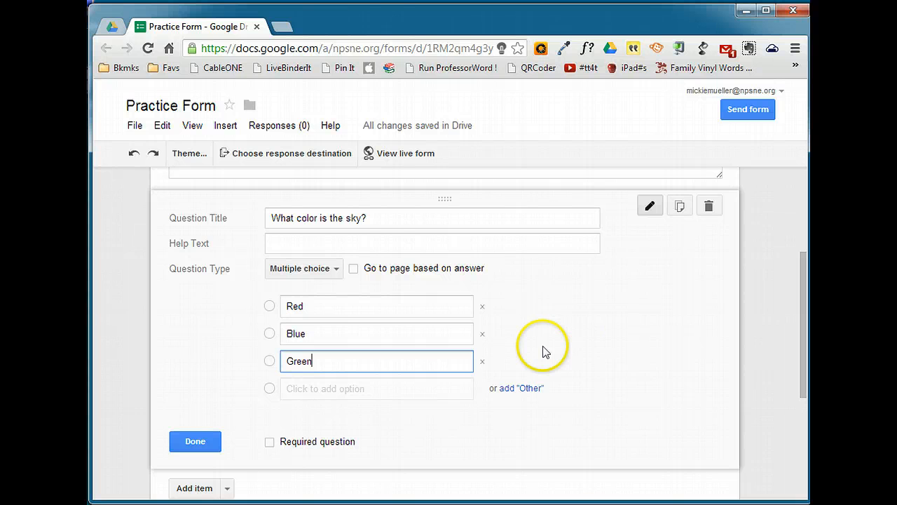
# Step: Replace the Green option of the sky question with an "Other" option and make the question required
pyautogui.click(482, 363)
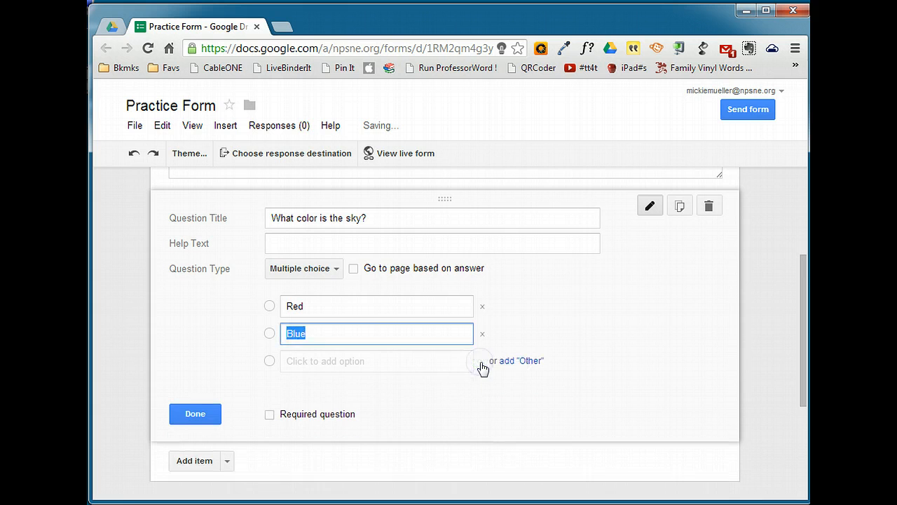
pyautogui.click(526, 361)
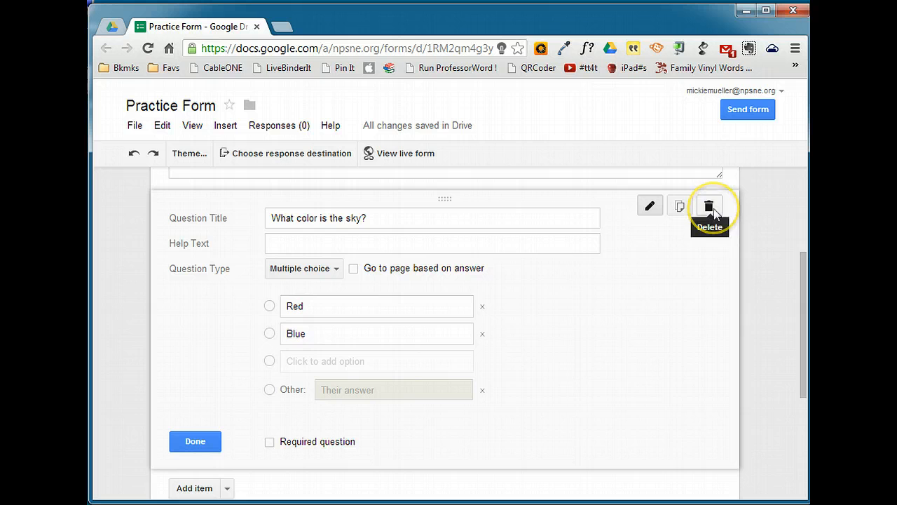
pyautogui.click(269, 443)
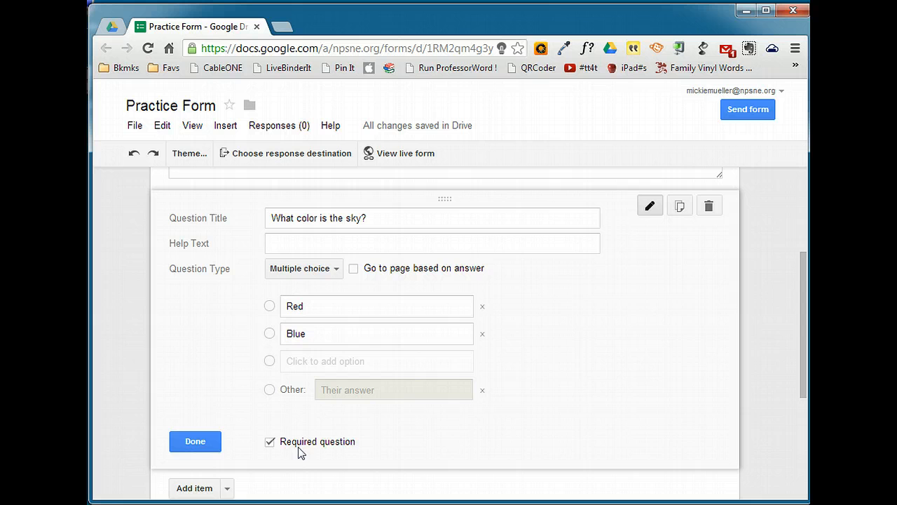
pyautogui.click(195, 441)
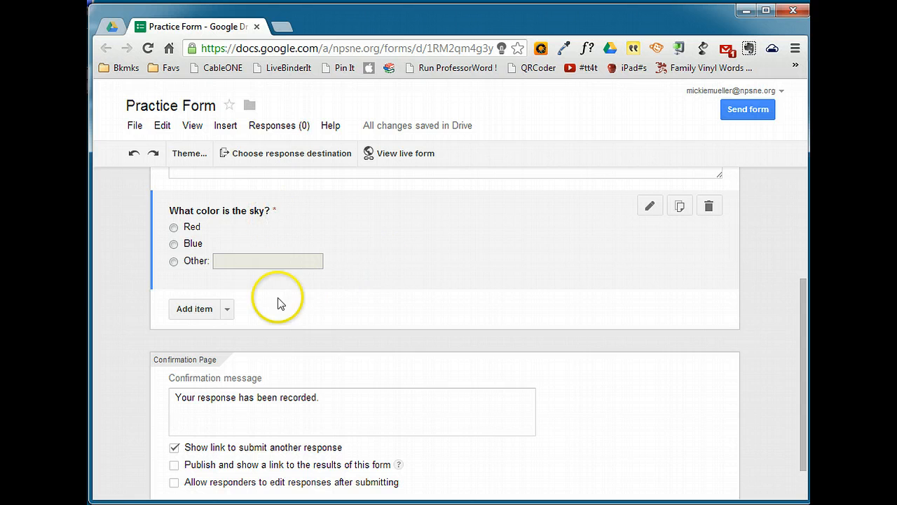
# Step: Add a required question of type Text titled "What color is the grass?" below the sky question
pyautogui.click(228, 311)
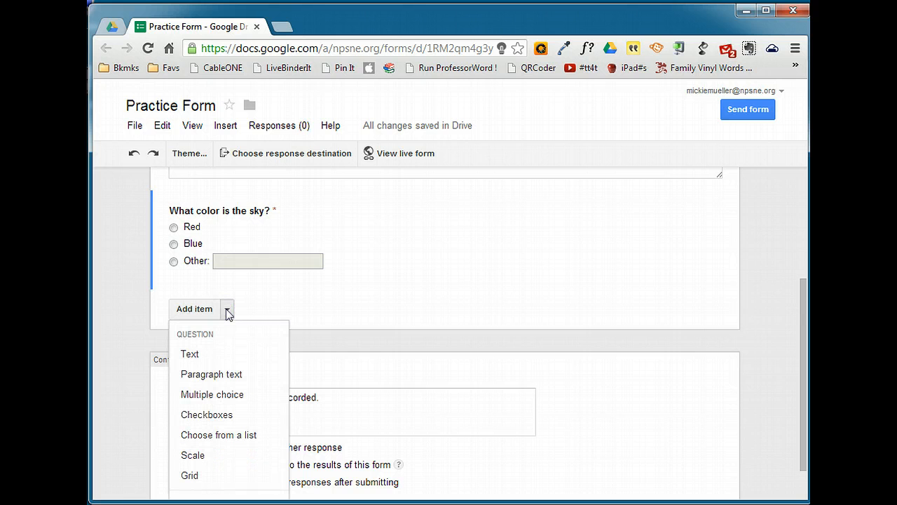
pyautogui.click(231, 374)
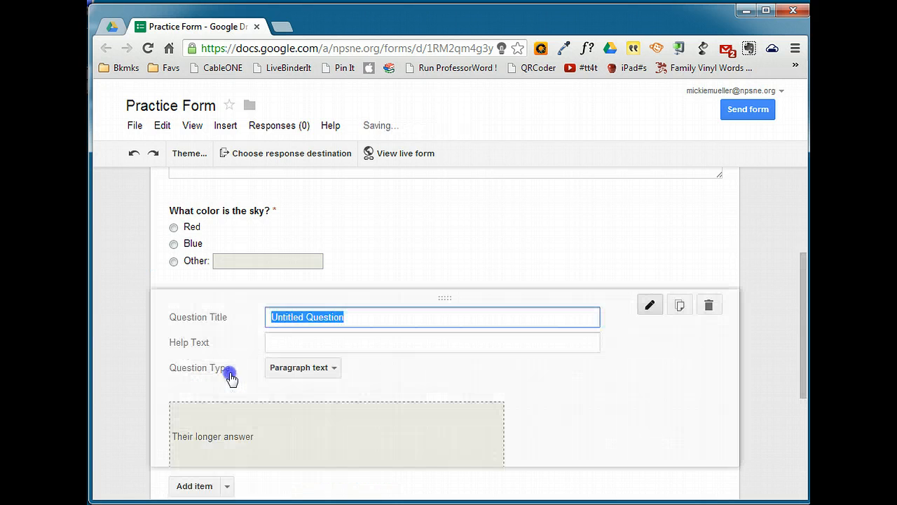
pyautogui.scroll(-3, 414, 344)
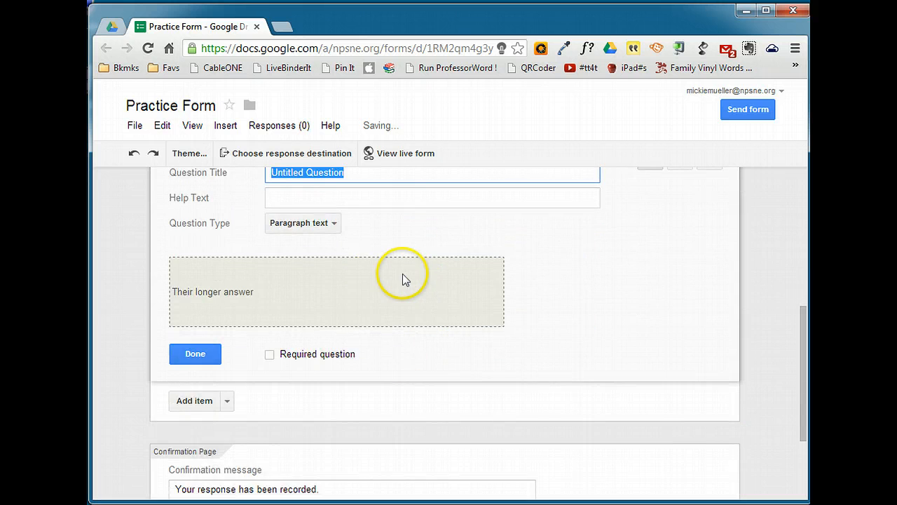
pyautogui.scroll(2, 393, 287)
pyautogui.click(334, 298)
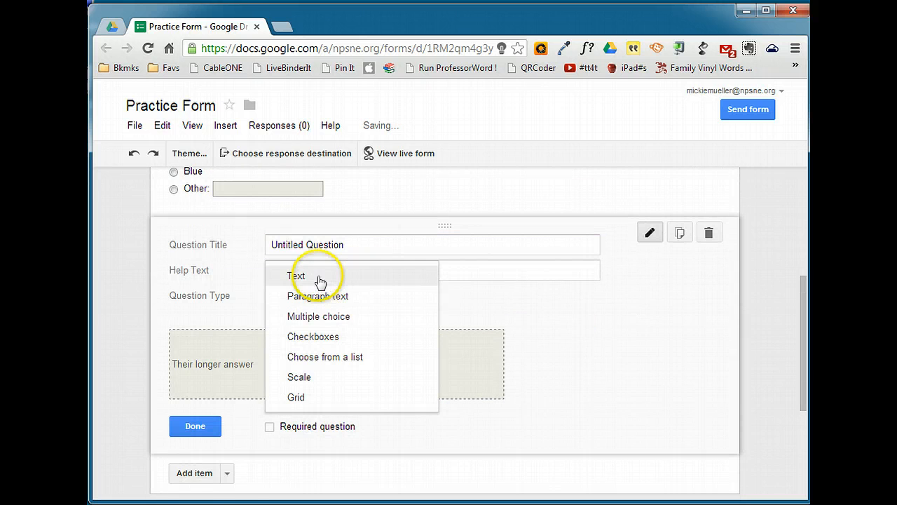
pyautogui.click(316, 276)
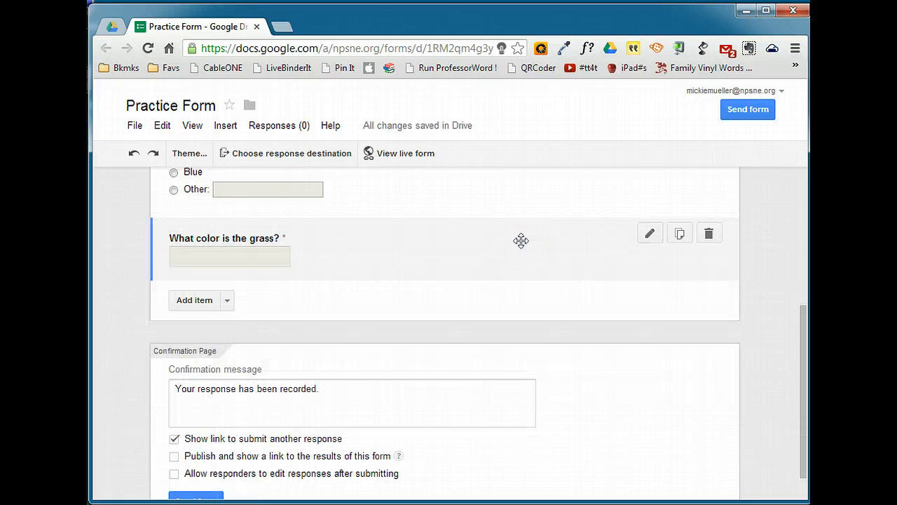
pyautogui.click(647, 236)
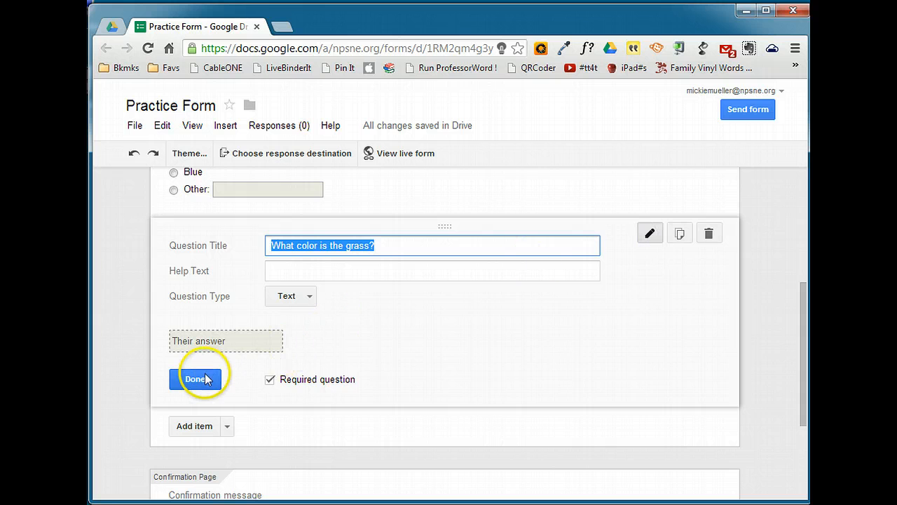
pyautogui.click(206, 379)
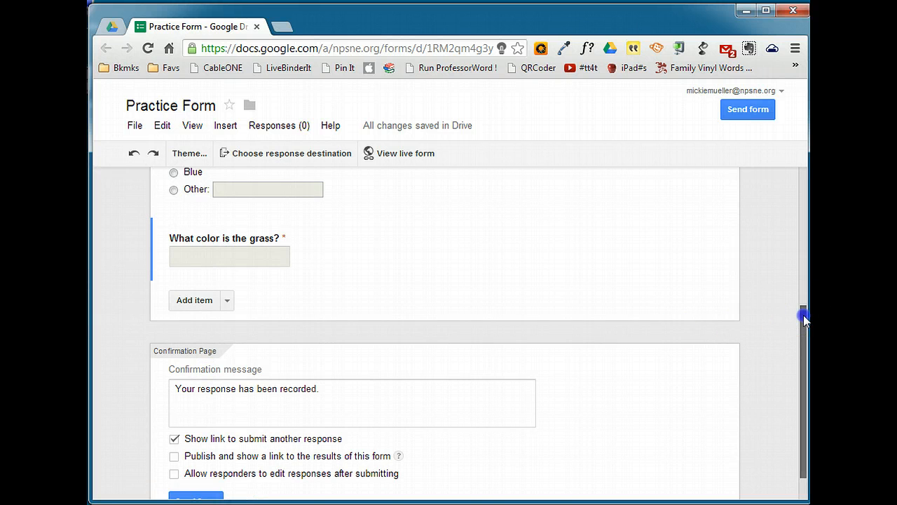
# Step: Turn off the link to submit another response in the confirmation page settings
pyautogui.moveTo(805, 319); pyautogui.dragTo(801, 374)
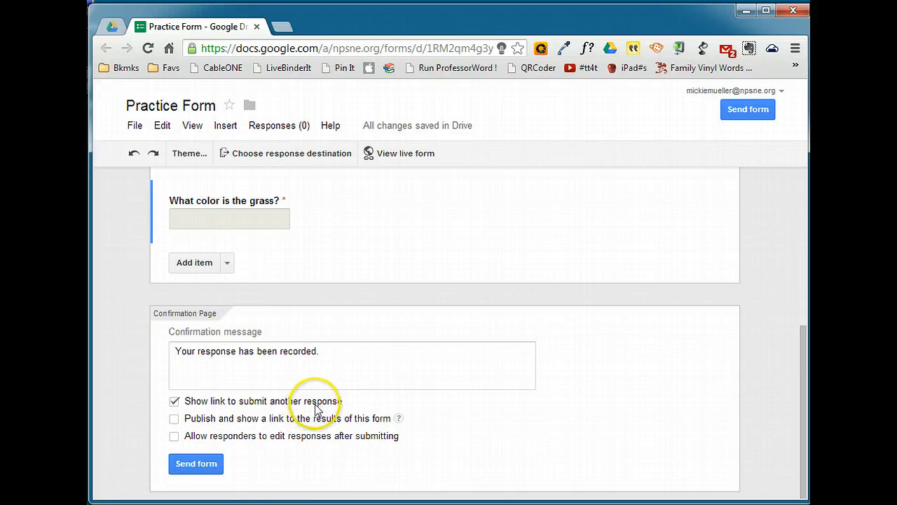
pyautogui.click(174, 403)
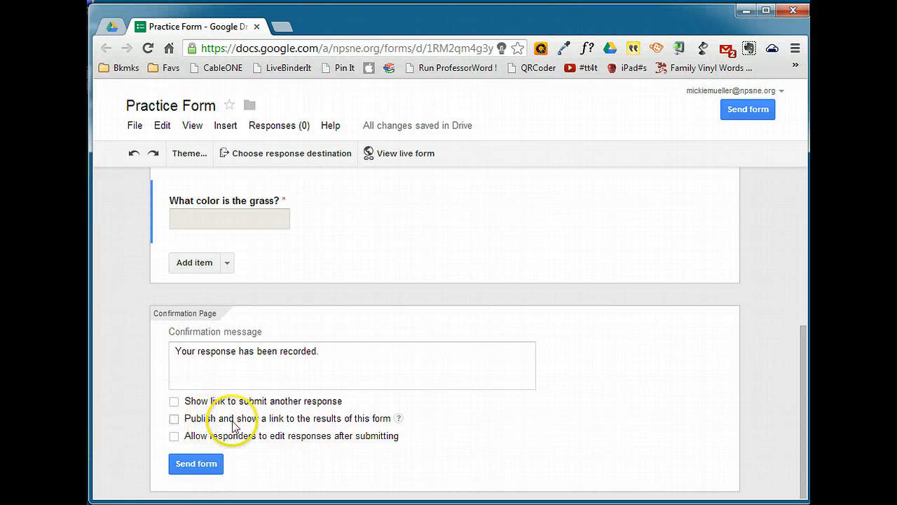
pyautogui.moveTo(400, 420)
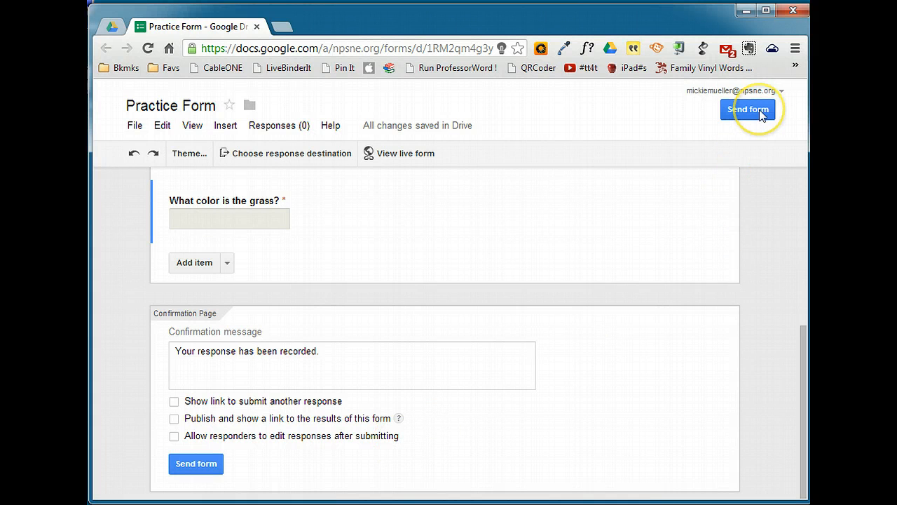
# Step: Examine the form's share link, embed code and email sending options, and close them without sending the form
pyautogui.click(196, 465)
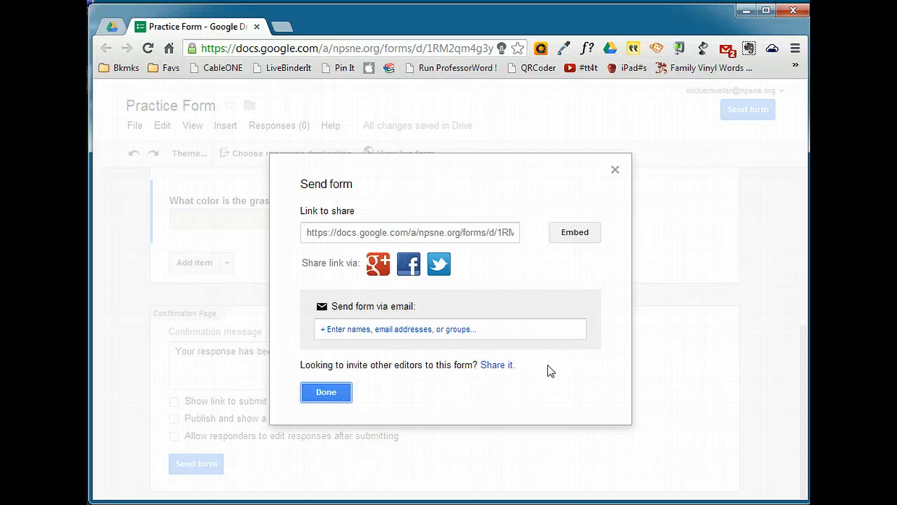
pyautogui.click(461, 235)
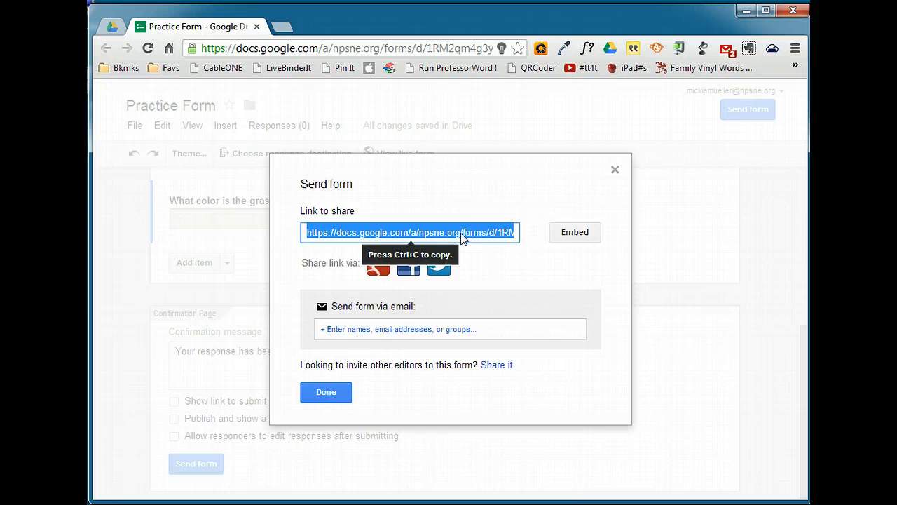
pyautogui.click(580, 233)
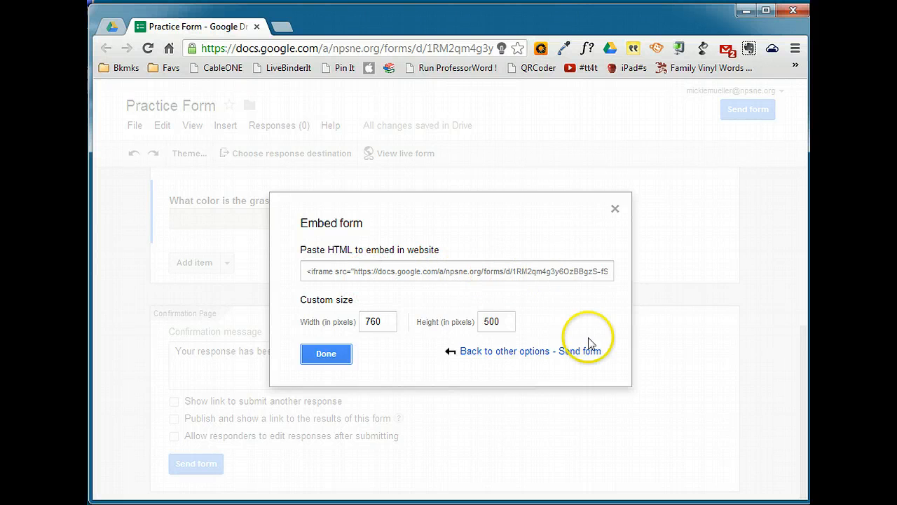
pyautogui.click(507, 352)
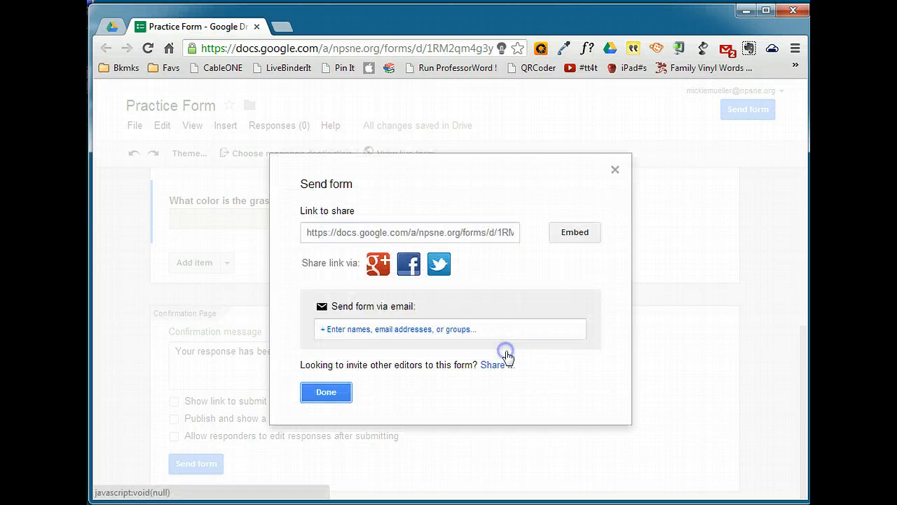
pyautogui.click(371, 331)
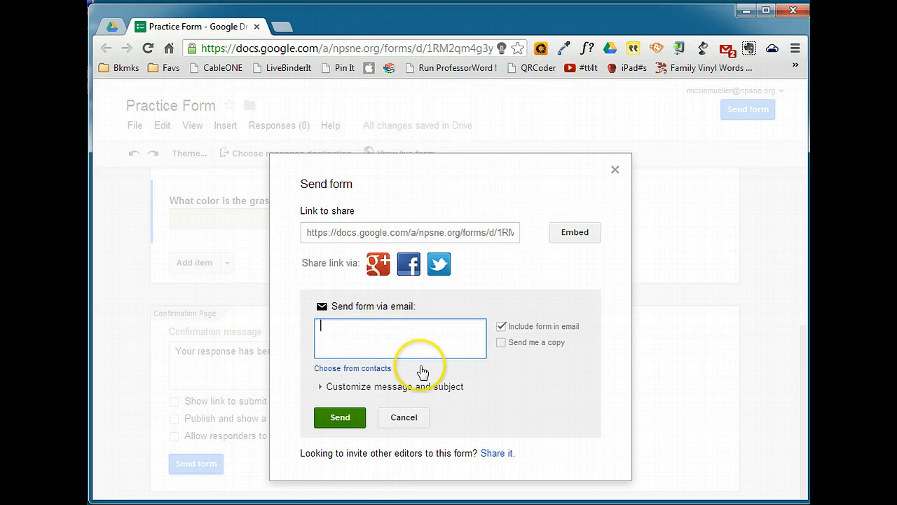
pyautogui.click(415, 419)
pyautogui.click(324, 392)
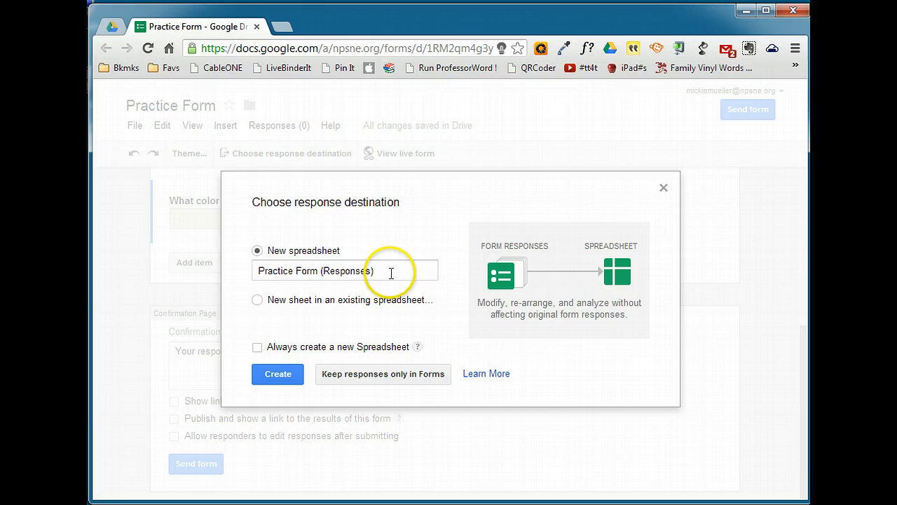
# Step: Set the response destination to a new spreadsheet named "Practice Form (Responses)"
pyautogui.click(258, 301)
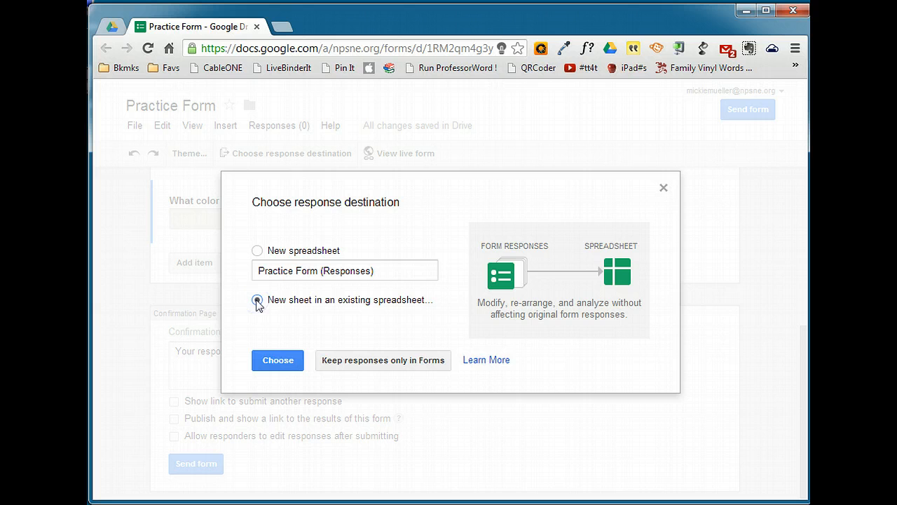
pyautogui.click(256, 250)
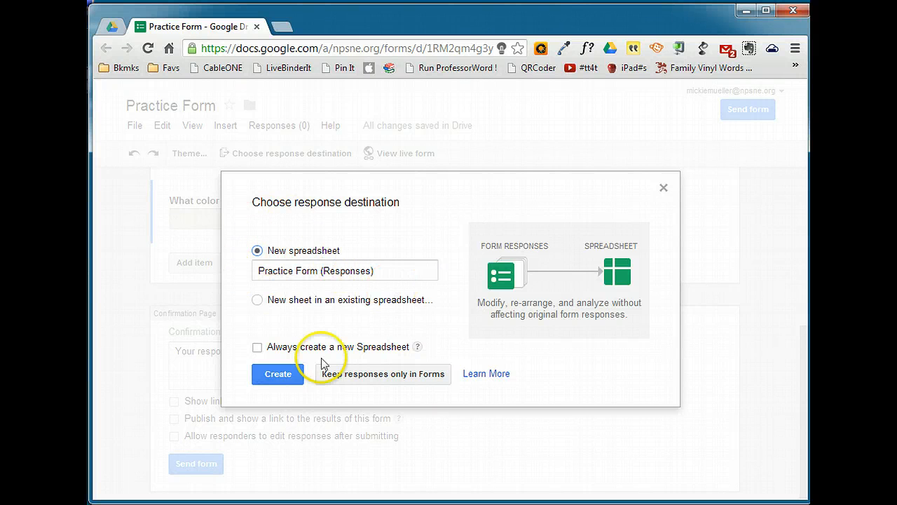
pyautogui.click(278, 374)
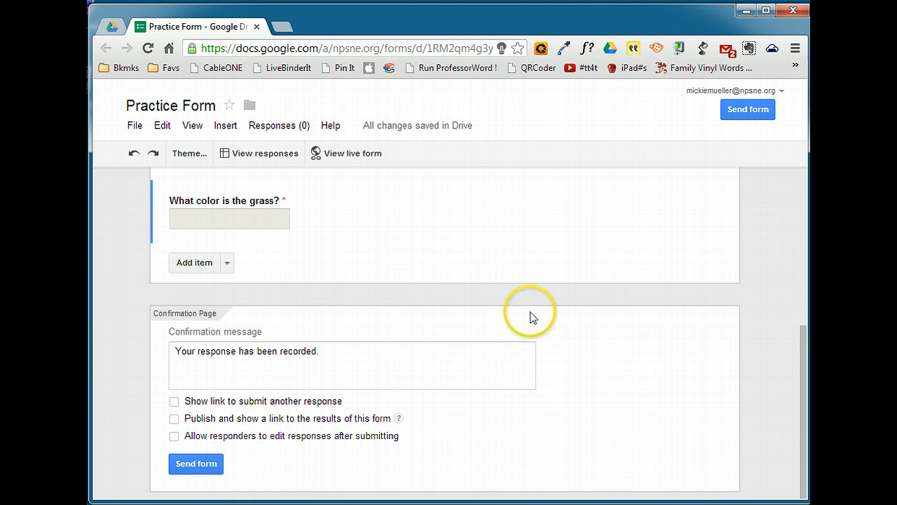
# Step: View the responses spreadsheet and the live form, and return to the form editor
pyautogui.click(261, 155)
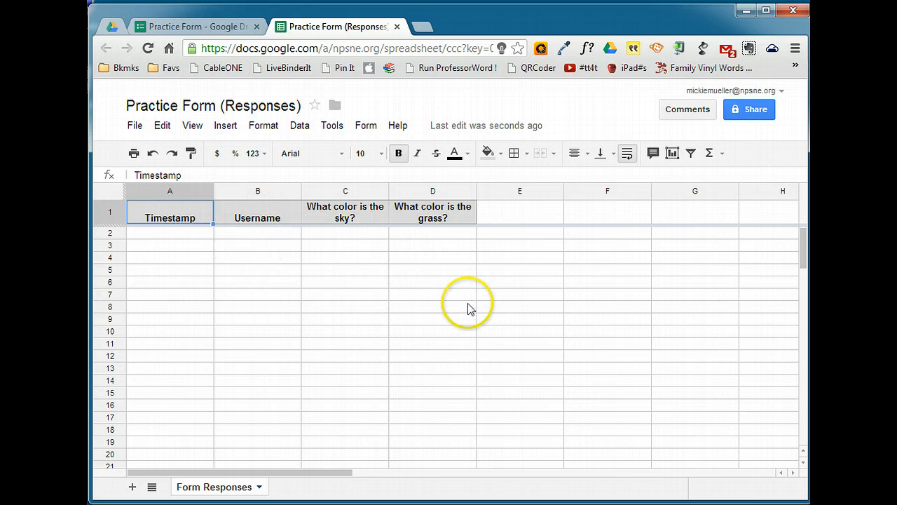
pyautogui.click(185, 23)
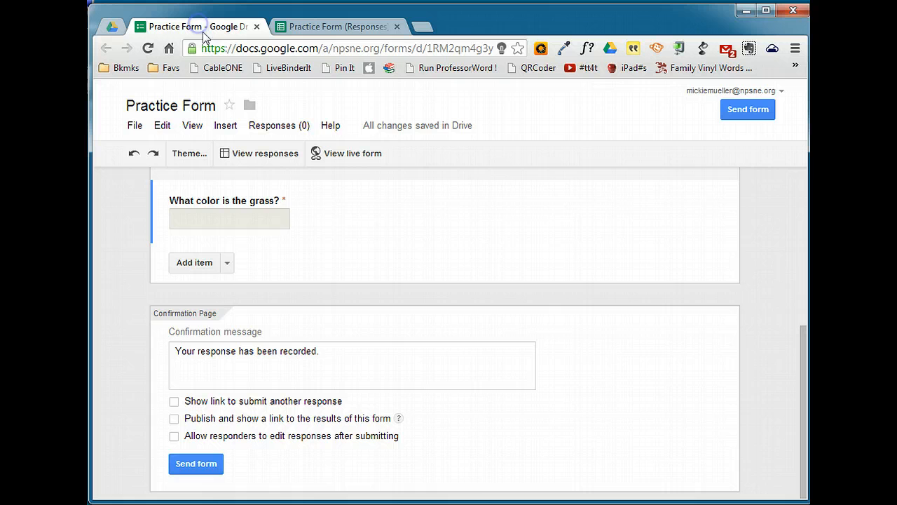
pyautogui.click(357, 157)
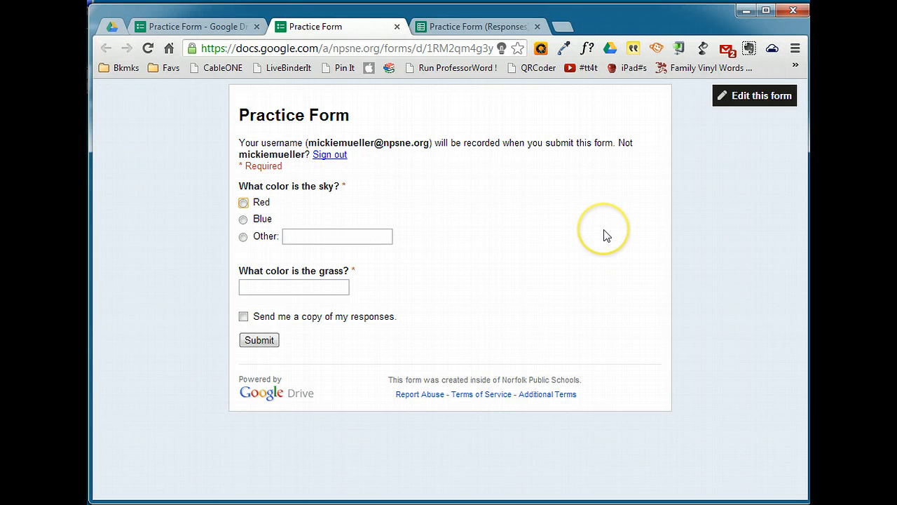
pyautogui.click(197, 27)
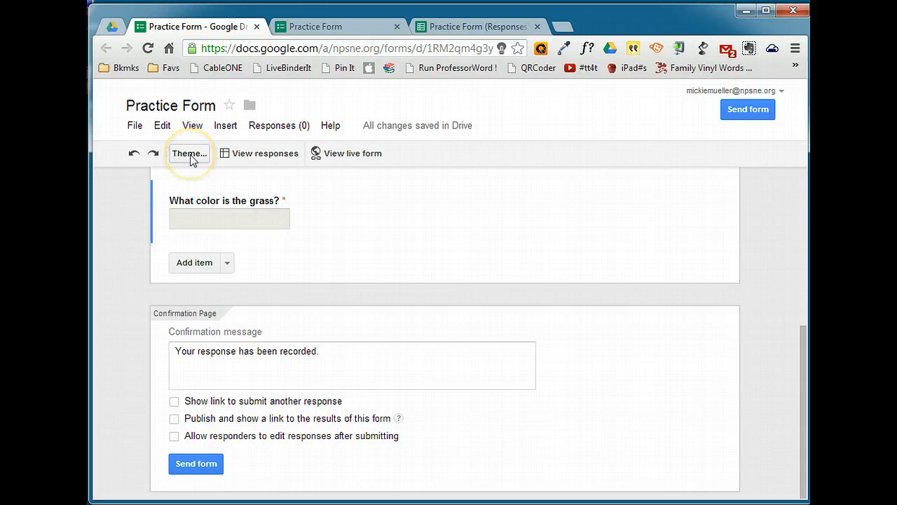
# Step: Switch to Google Drive and locate Practice Form and its responses spreadsheet in My Drive
pyautogui.click(112, 27)
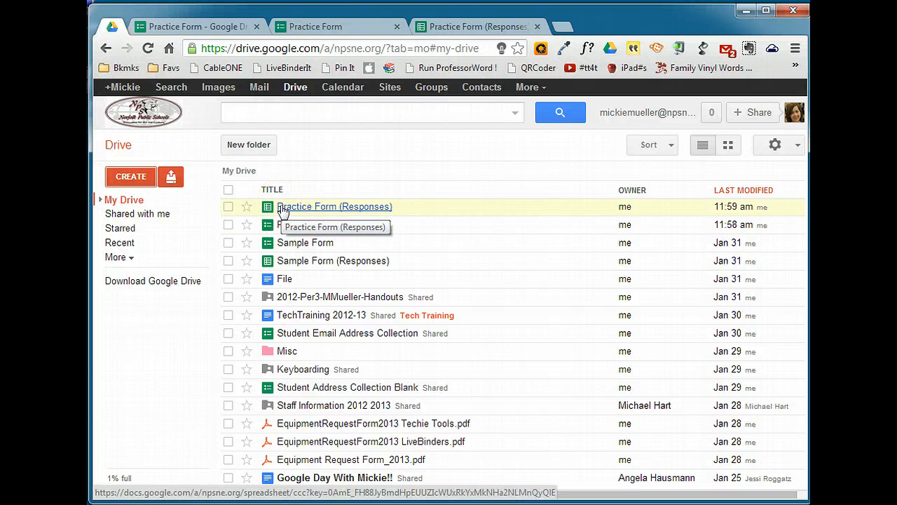
pyautogui.click(284, 230)
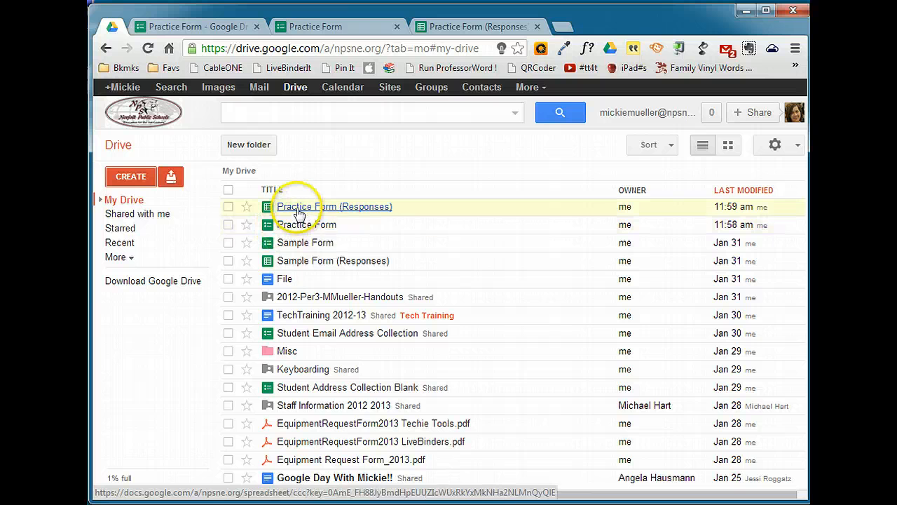